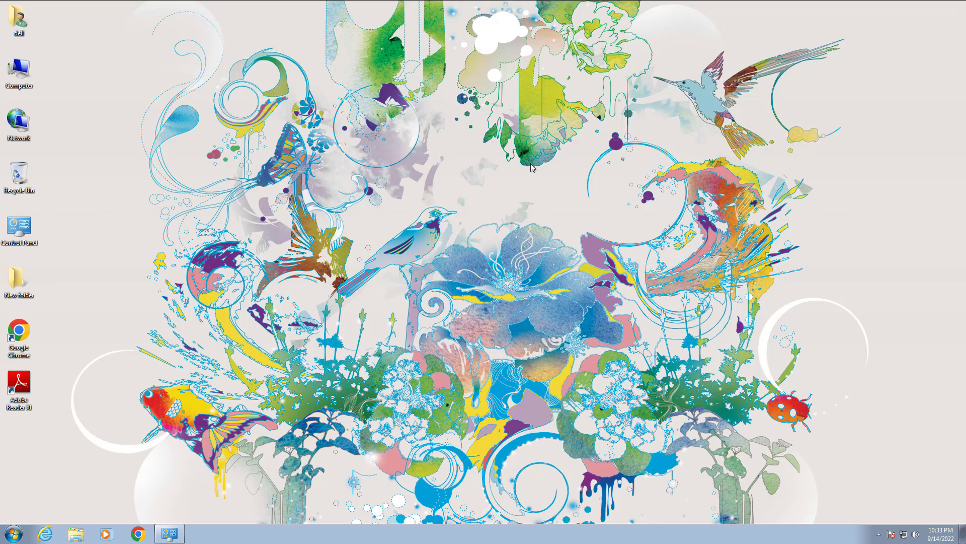
# Search Google for "anydesk" in Chrome and open the official AnyDesk website.
pyautogui.click(138, 535)
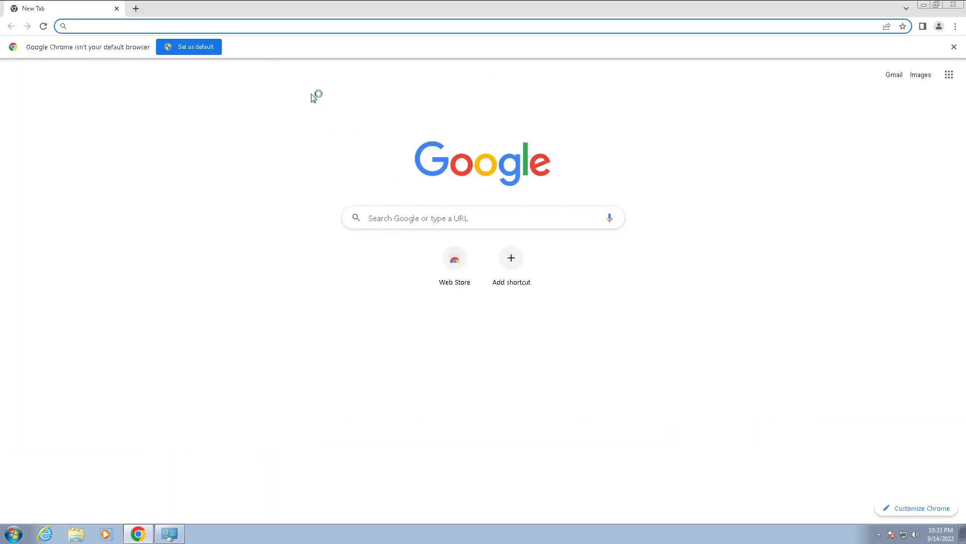
pyautogui.click(390, 220)
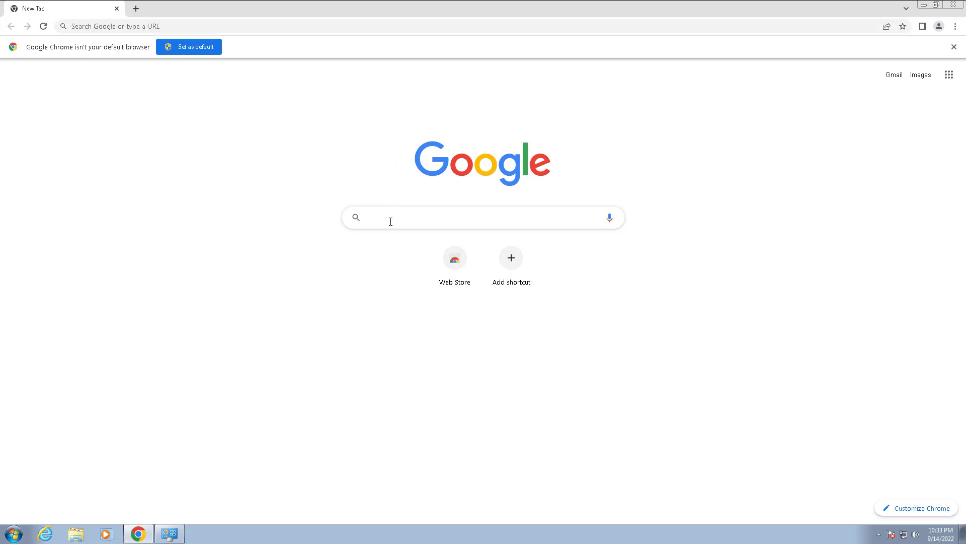
pyautogui.write('anydesk')
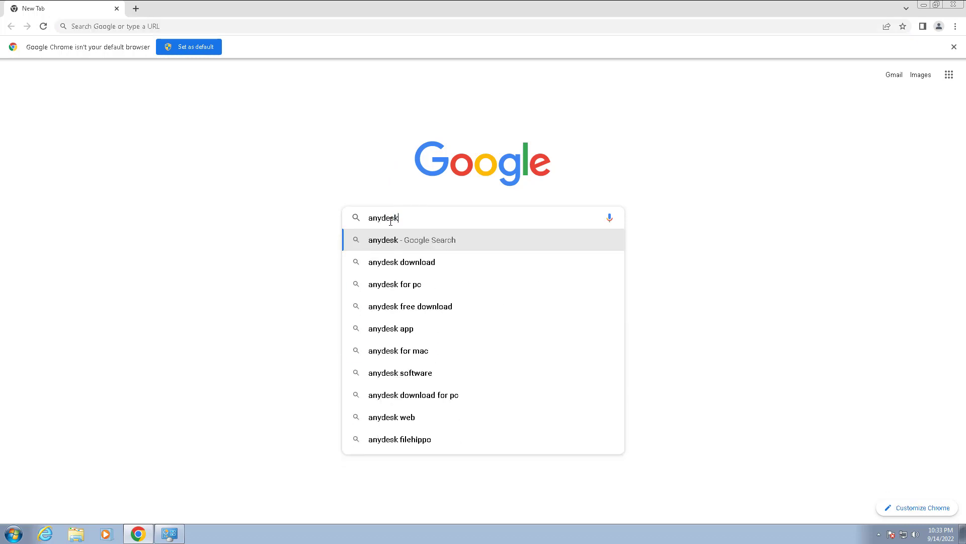
pyautogui.press('Return')
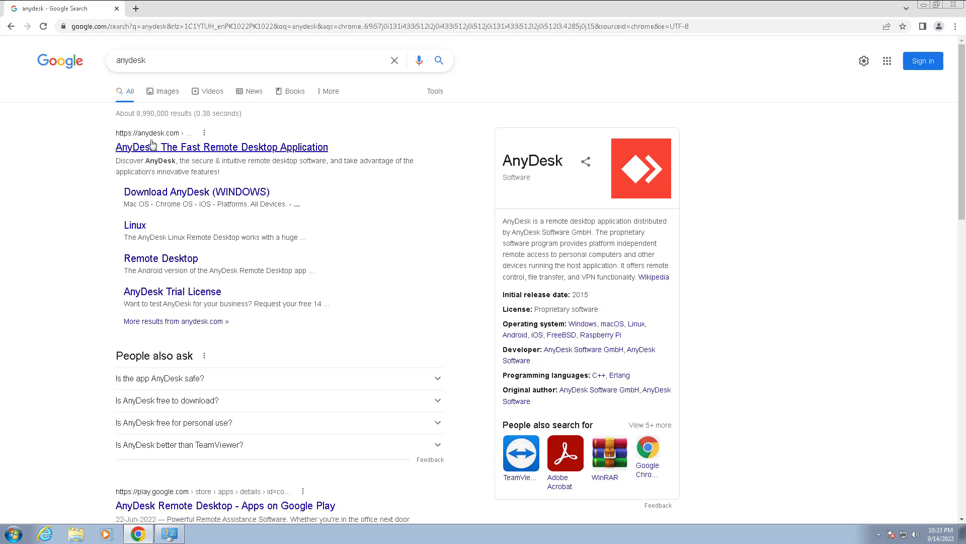
pyautogui.click(187, 152)
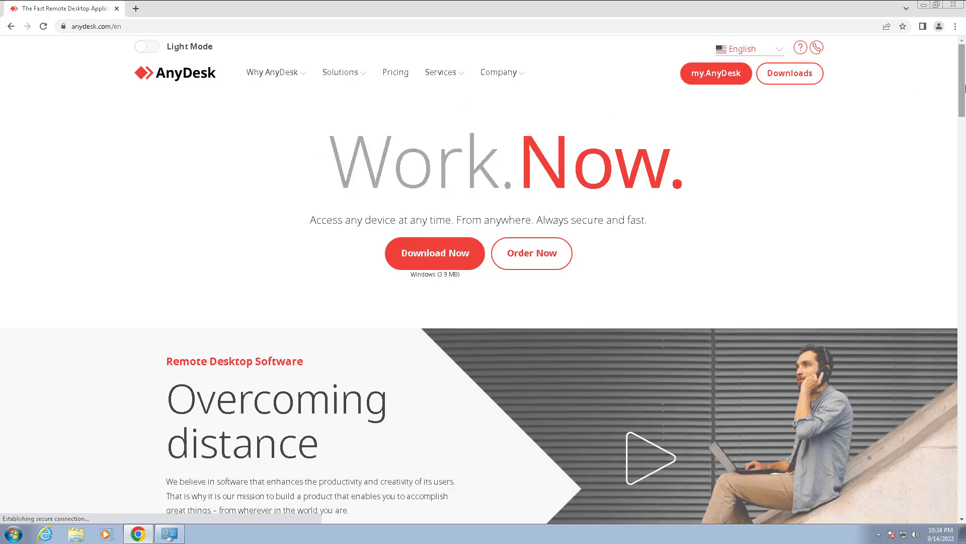
# Download AnyDesk for Windows and run the downloaded AnyDesk (1).exe, allowing it through the security warning.
pyautogui.scroll(-1, 797, 91)
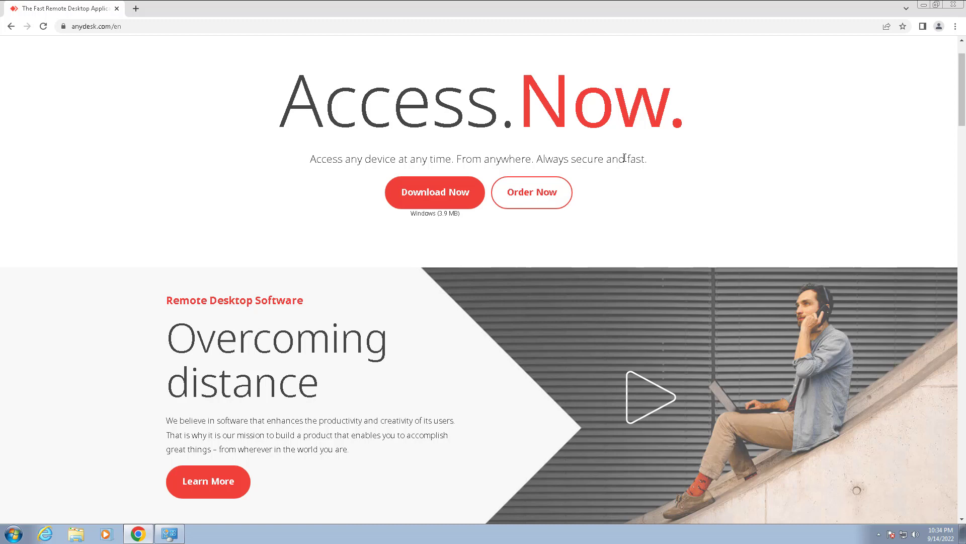
pyautogui.click(436, 196)
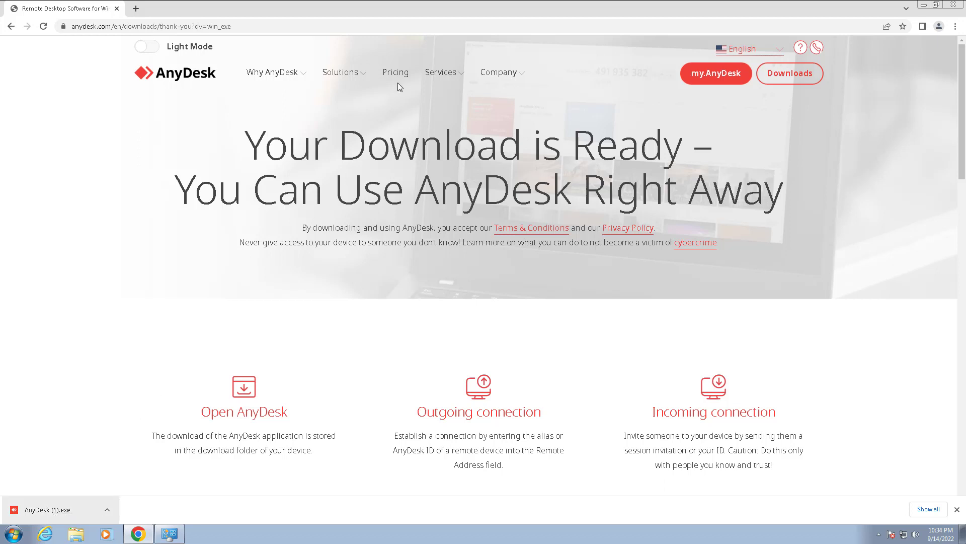
pyautogui.click(925, 6)
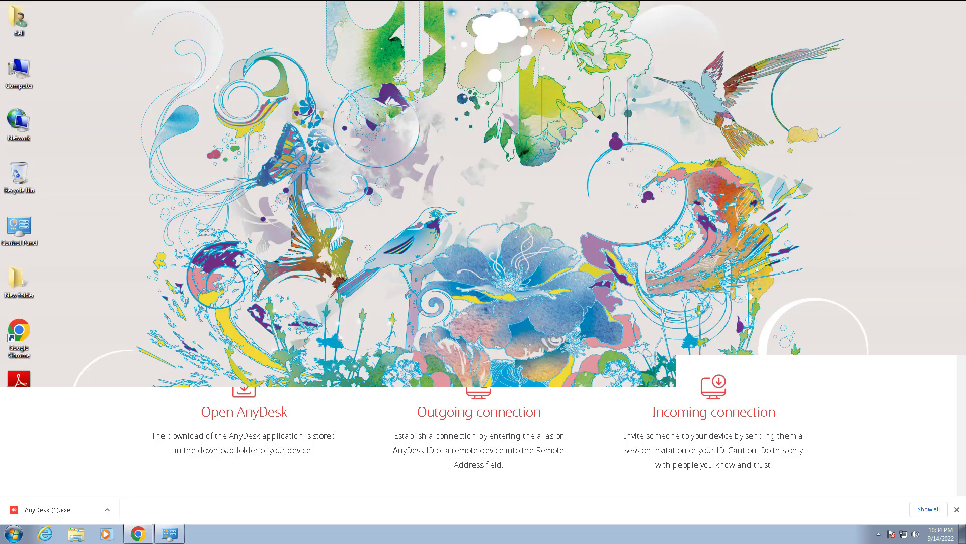
pyautogui.click(139, 534)
pyautogui.click(42, 511)
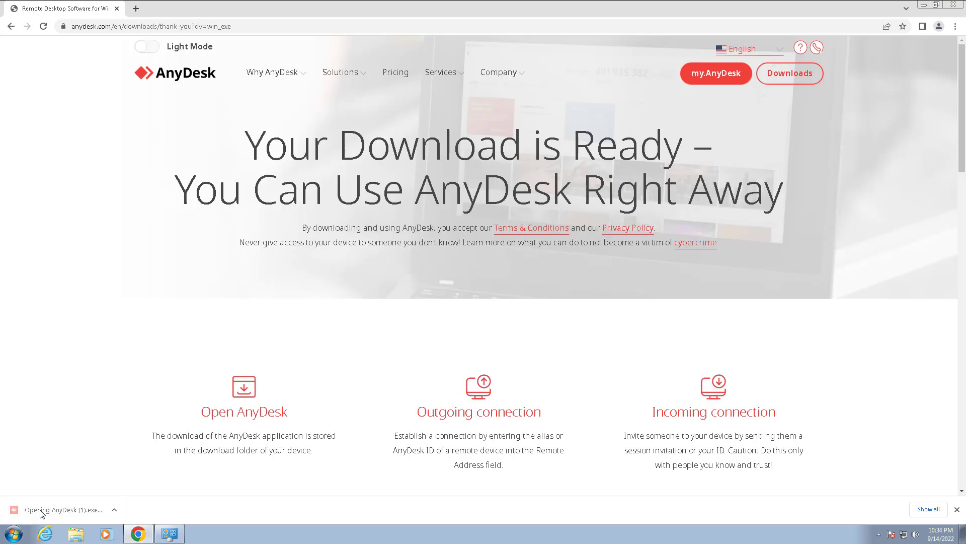
pyautogui.click(924, 6)
pyautogui.moveTo(496, 193); pyautogui.dragTo(330, 108)
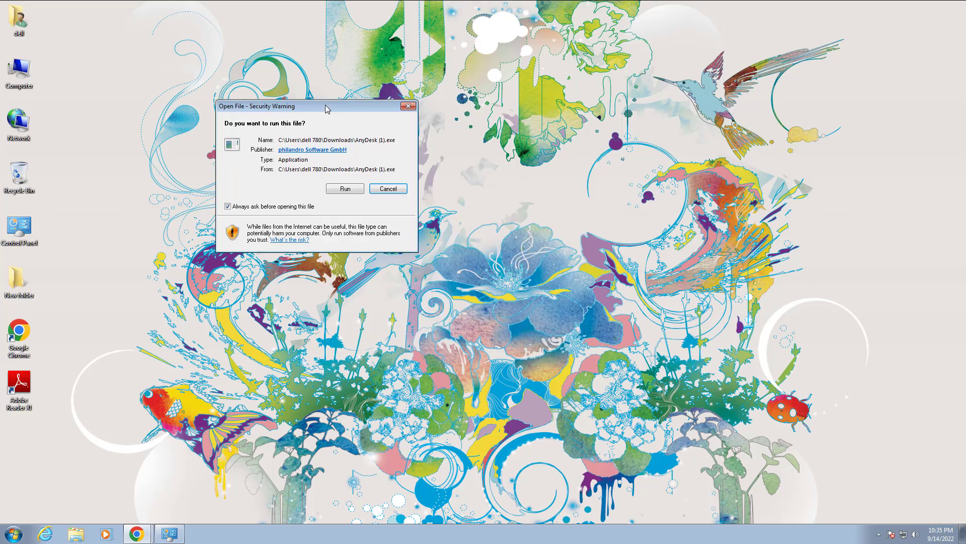
pyautogui.click(348, 189)
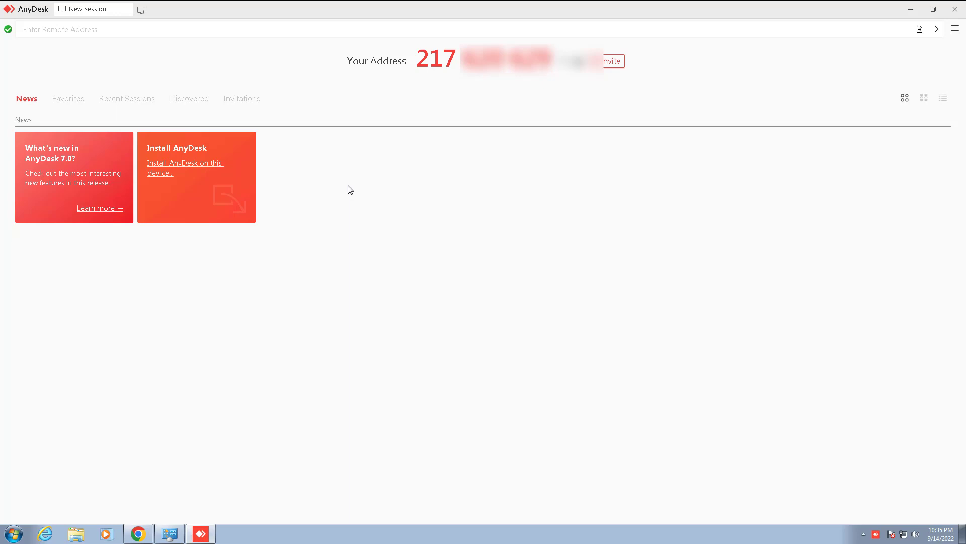
# Install AnyDesk on this device with a desktop icon and automatic updates, then close the Welcome page and the extra browser window.
pyautogui.click(204, 169)
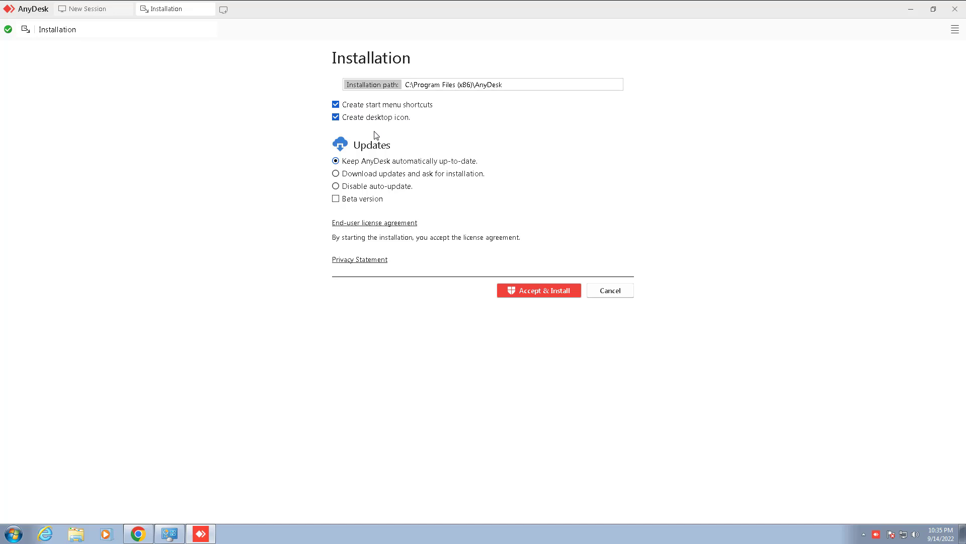
pyautogui.click(336, 117)
pyautogui.click(336, 117)
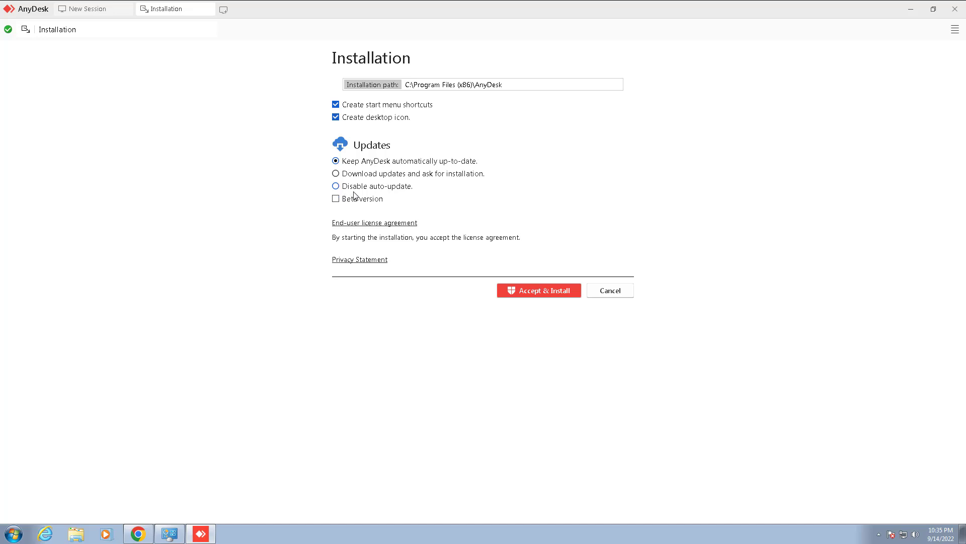
pyautogui.click(338, 188)
pyautogui.click(340, 164)
pyautogui.click(545, 297)
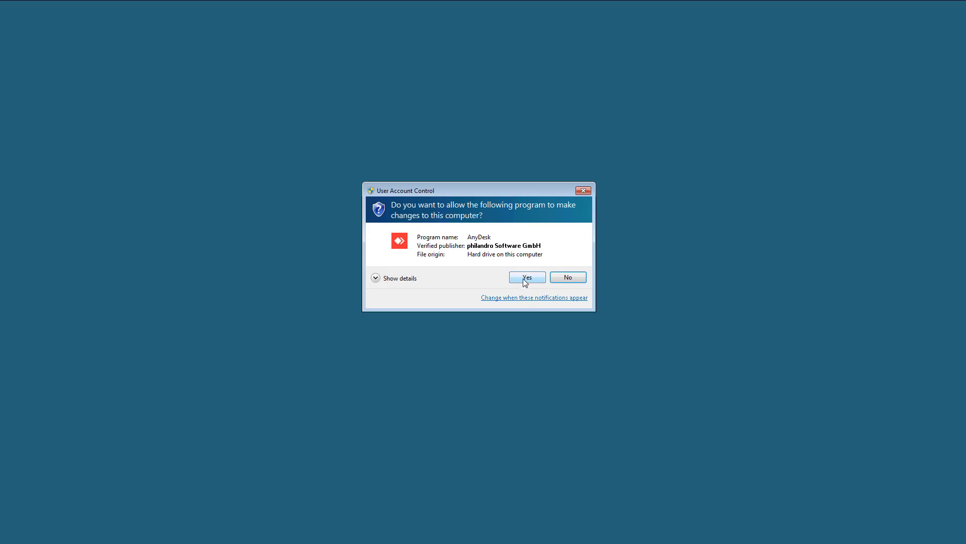
pyautogui.click(526, 278)
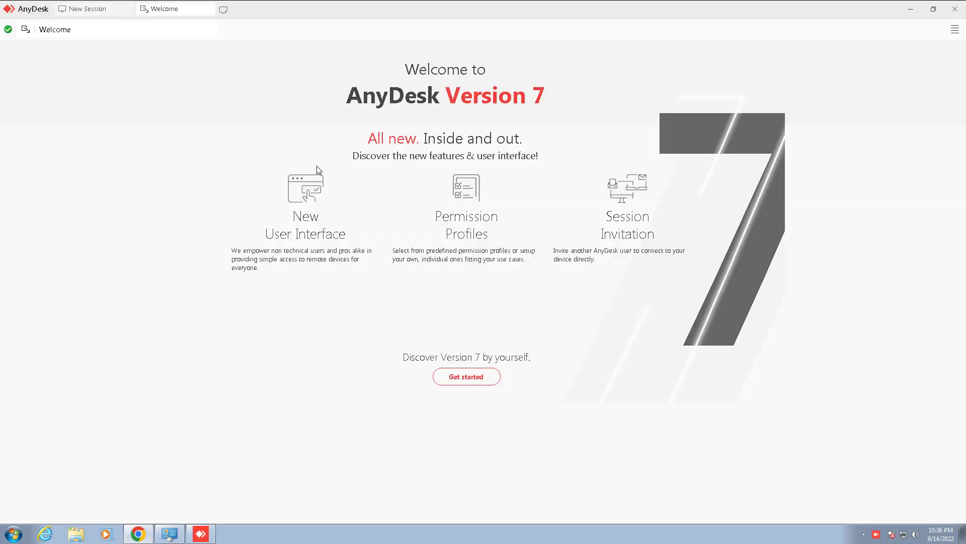
pyautogui.click(210, 10)
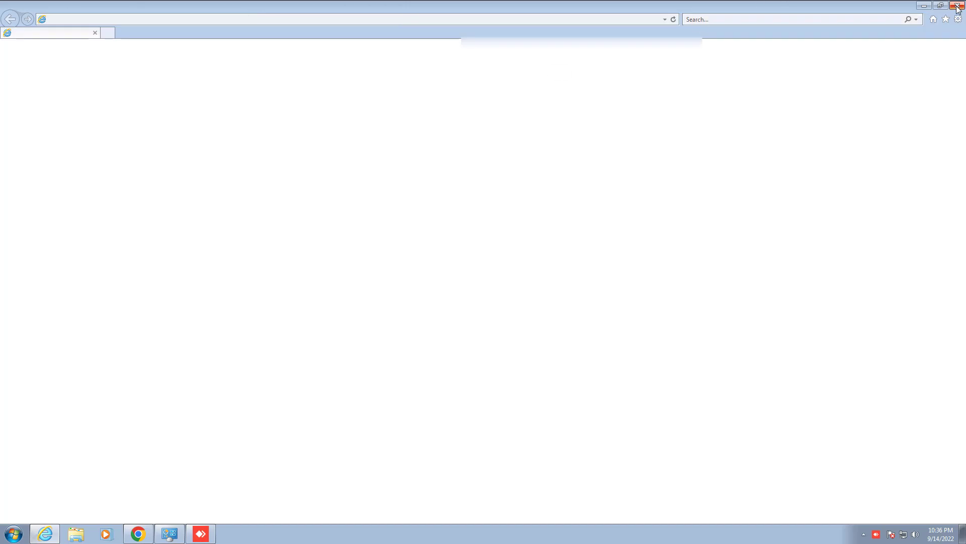
pyautogui.click(958, 6)
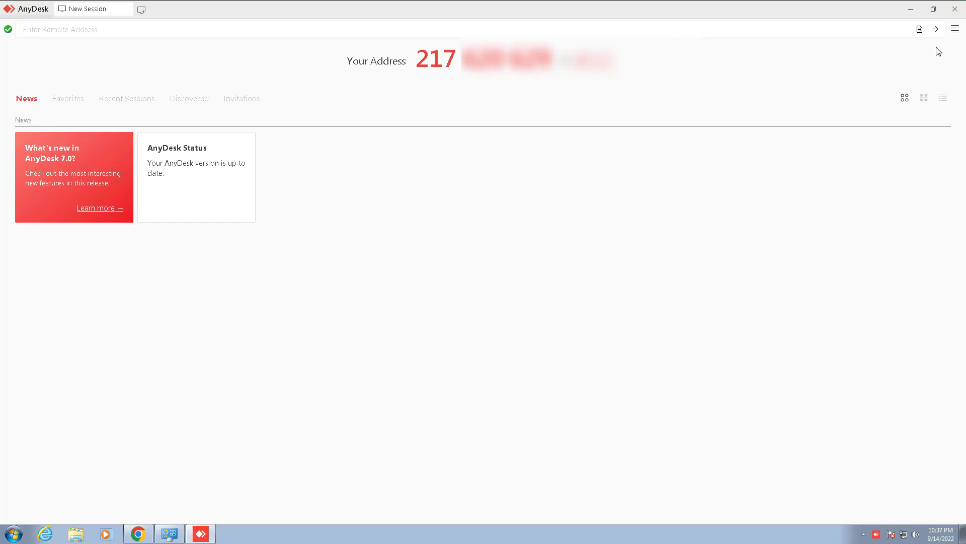
# Unlock AnyDesk's security settings with administrator approval and examine the interactive access and permission options.
pyautogui.click(953, 33)
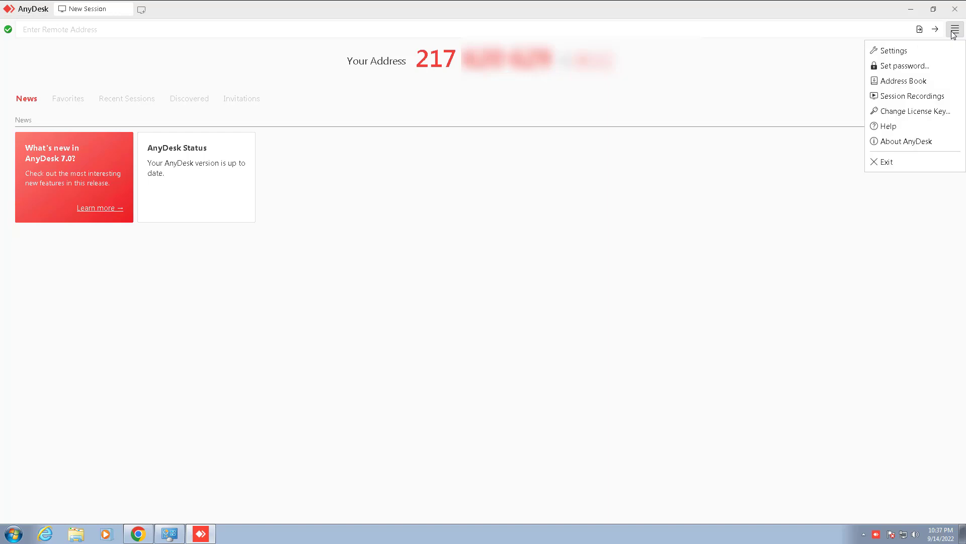
pyautogui.click(927, 50)
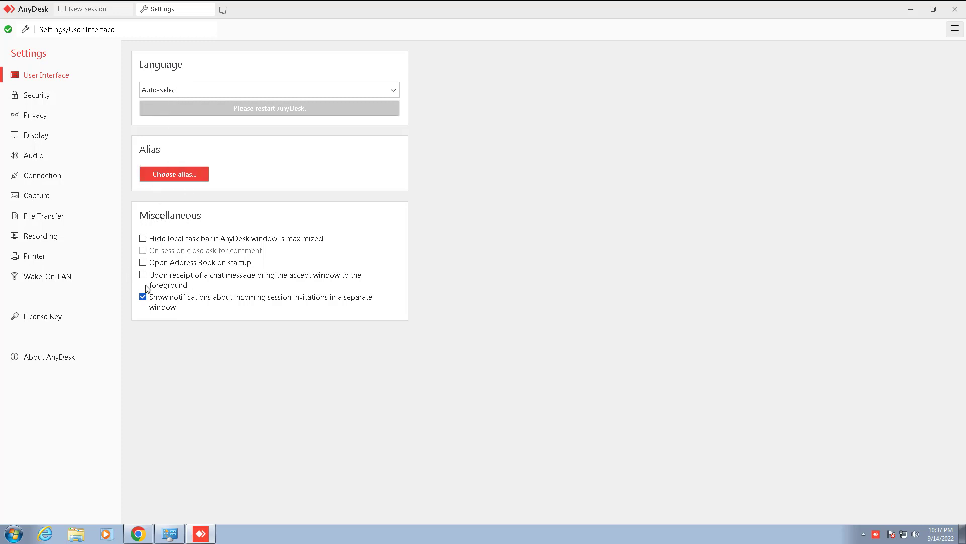
pyautogui.click(44, 99)
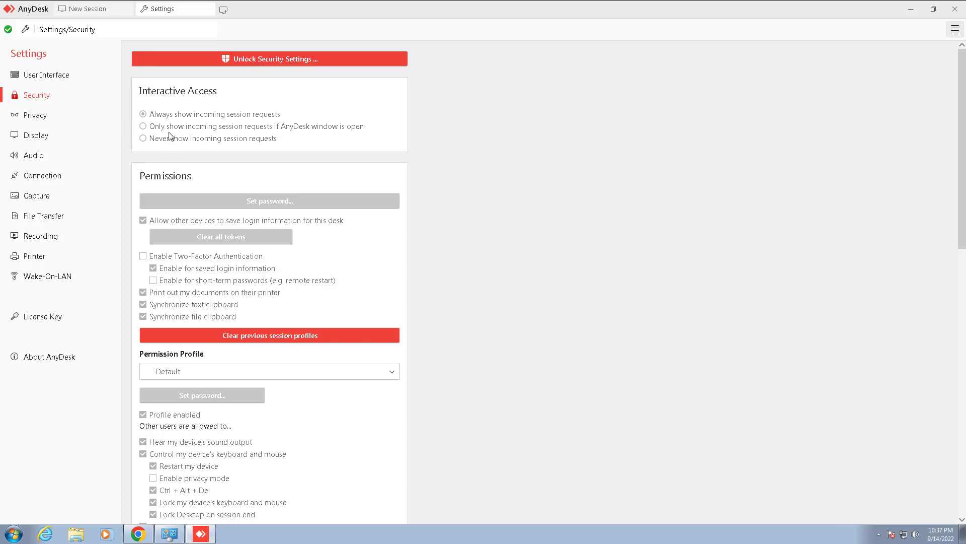
pyautogui.click(243, 60)
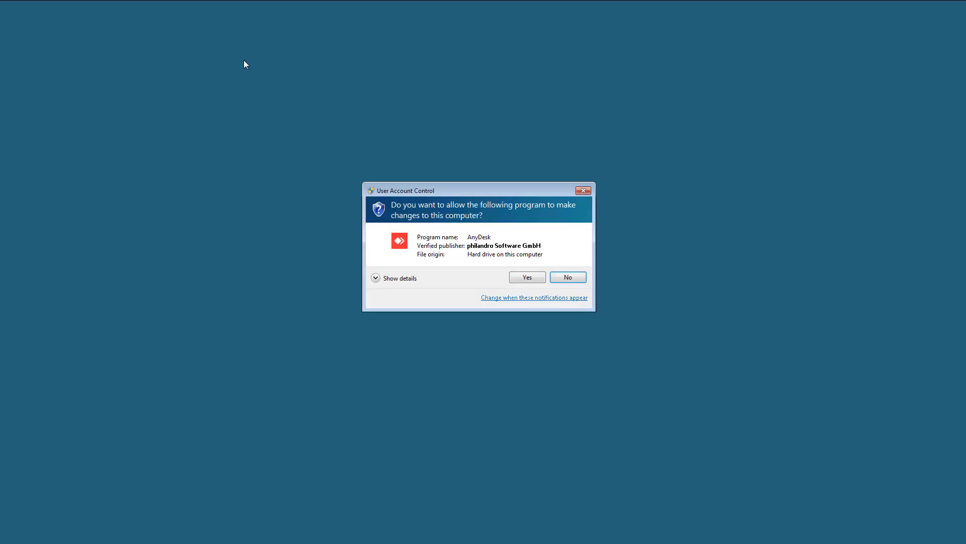
pyautogui.click(526, 278)
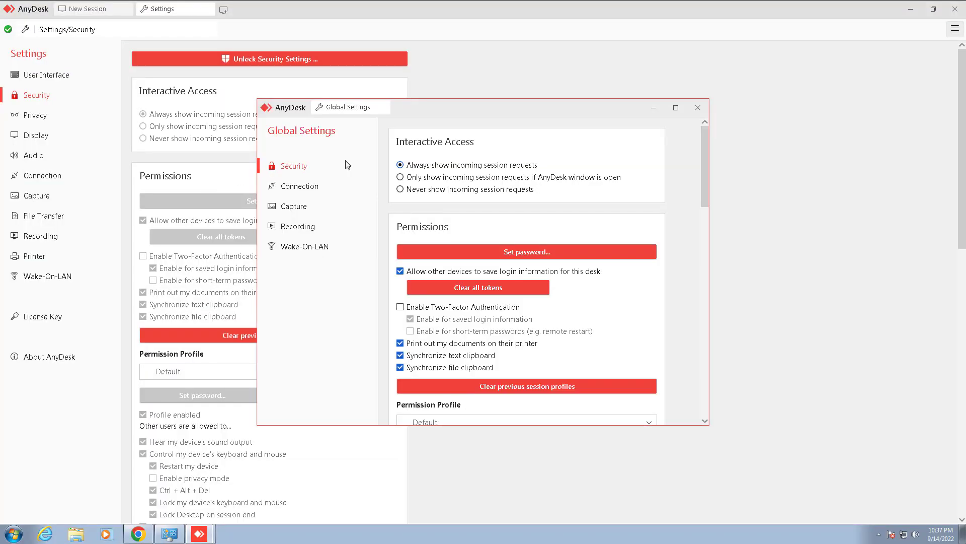
pyautogui.moveTo(441, 105); pyautogui.dragTo(324, 64)
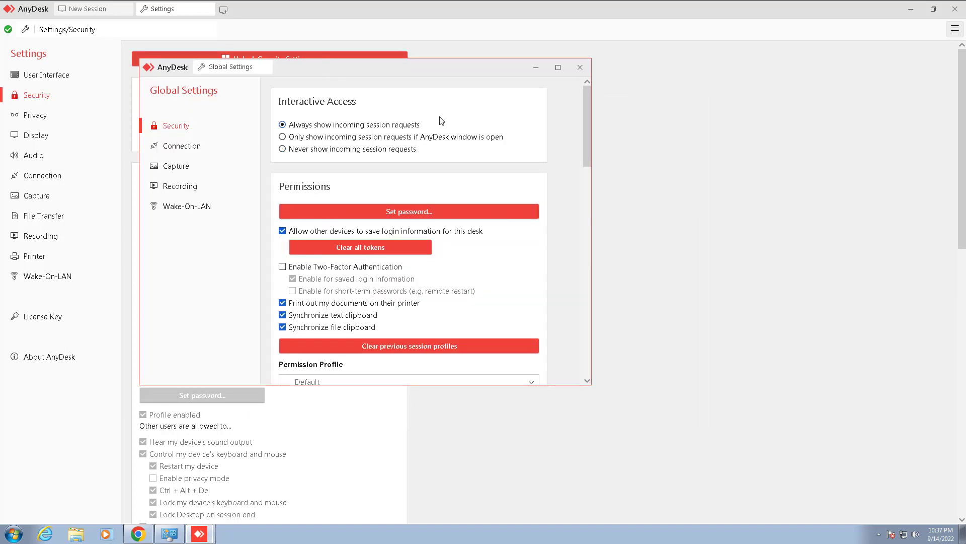
pyautogui.click(558, 67)
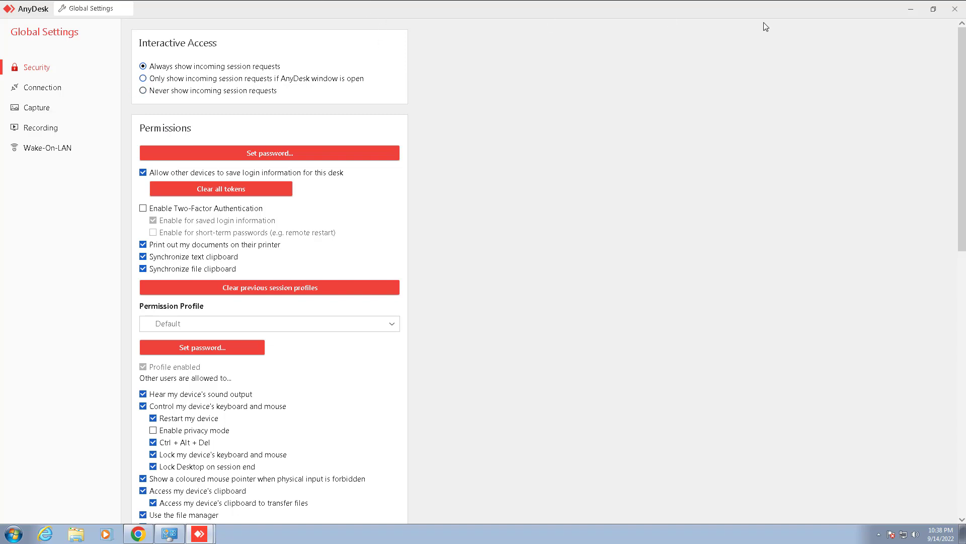
pyautogui.click(957, 12)
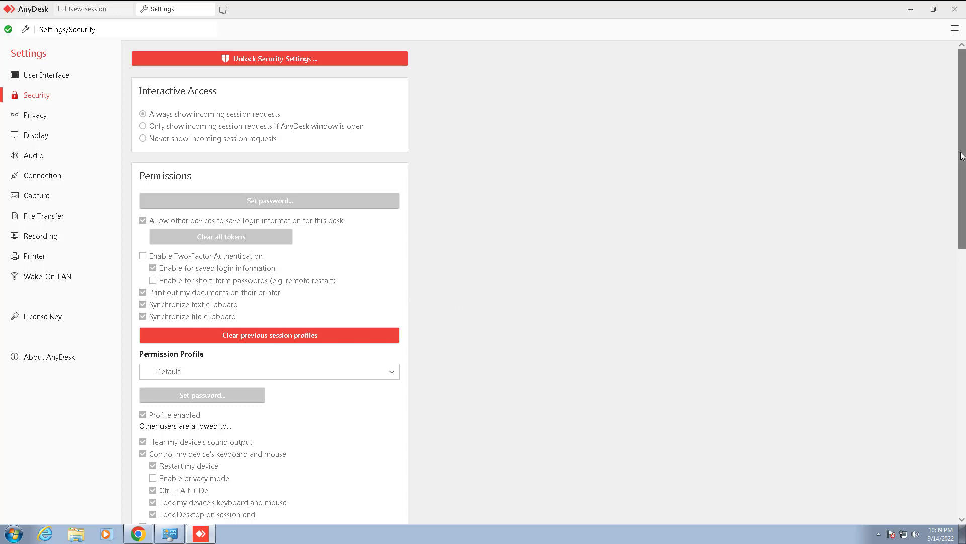
# Look through the rest of the Security settings page and close Settings.
pyautogui.moveTo(961, 156); pyautogui.dragTo(964, 343)
pyautogui.scroll(10, 554, 99)
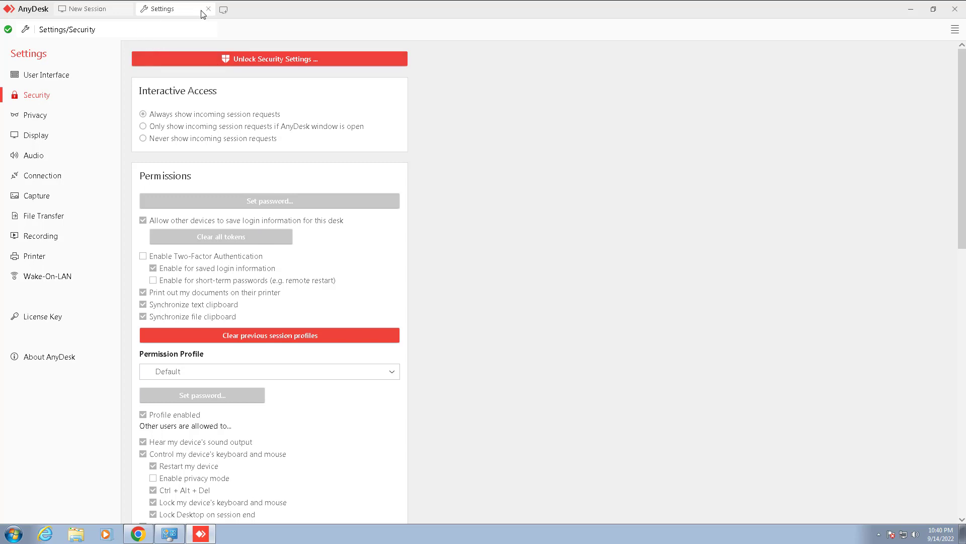
pyautogui.click(208, 10)
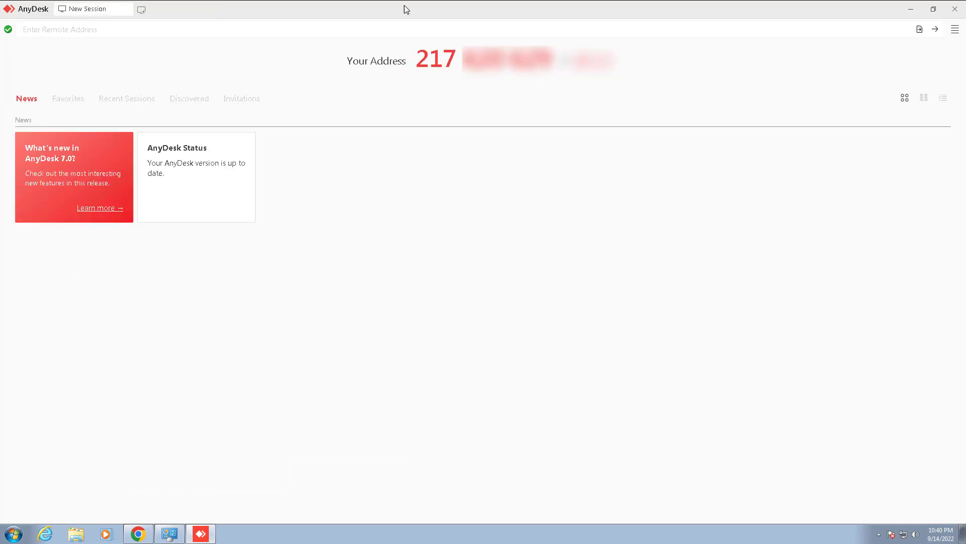
# Start setting an AnyDesk password with administrator approval, dismiss the password dialog and reposition the Global Settings window.
pyautogui.click(953, 32)
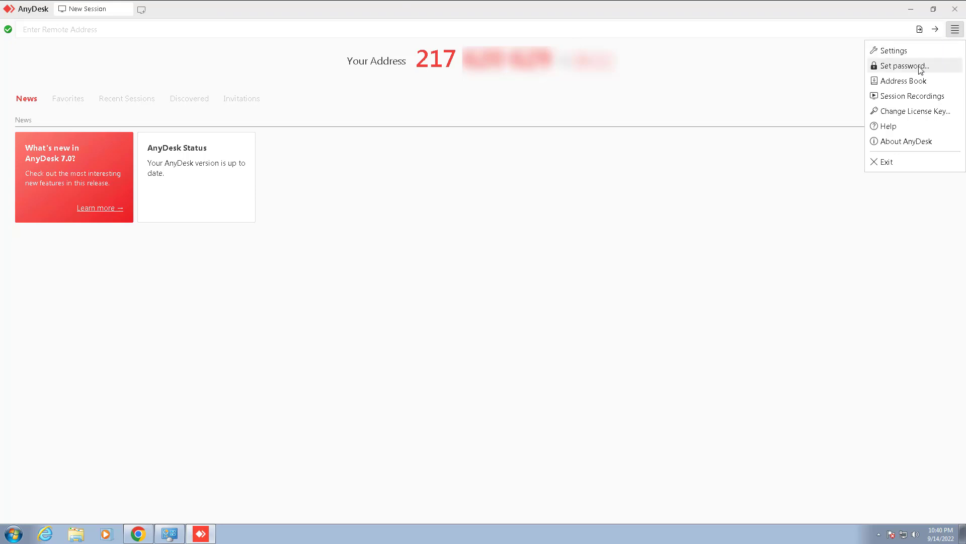
pyautogui.click(904, 66)
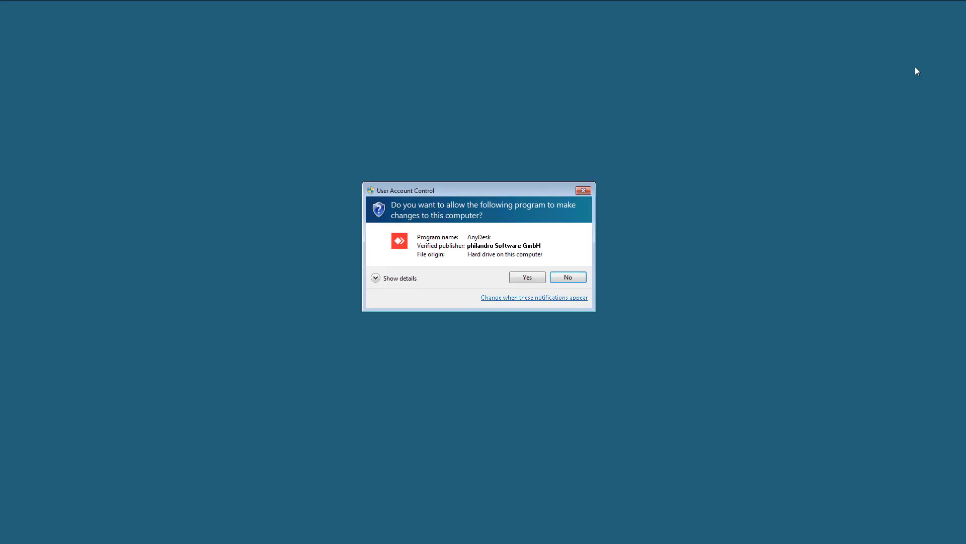
pyautogui.click(529, 278)
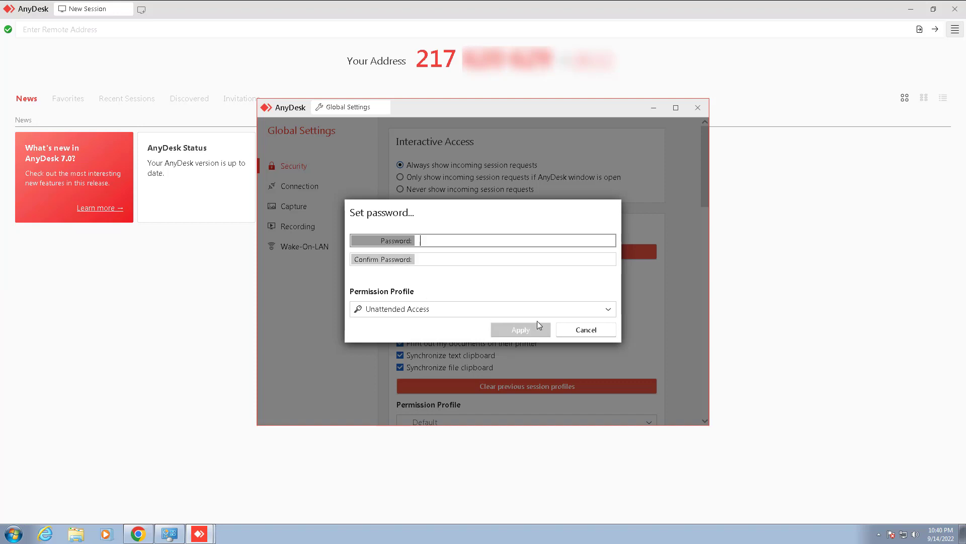
pyautogui.click(571, 330)
pyautogui.moveTo(504, 110); pyautogui.dragTo(365, 91)
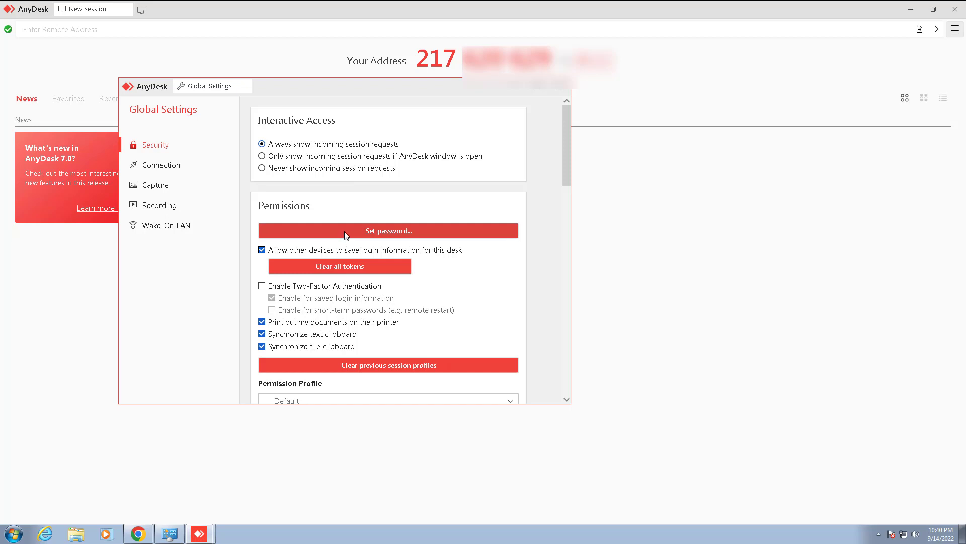
# Open the Set password dialog in the security permissions and enter and confirm the new AnyDesk password.
pyautogui.click(345, 233)
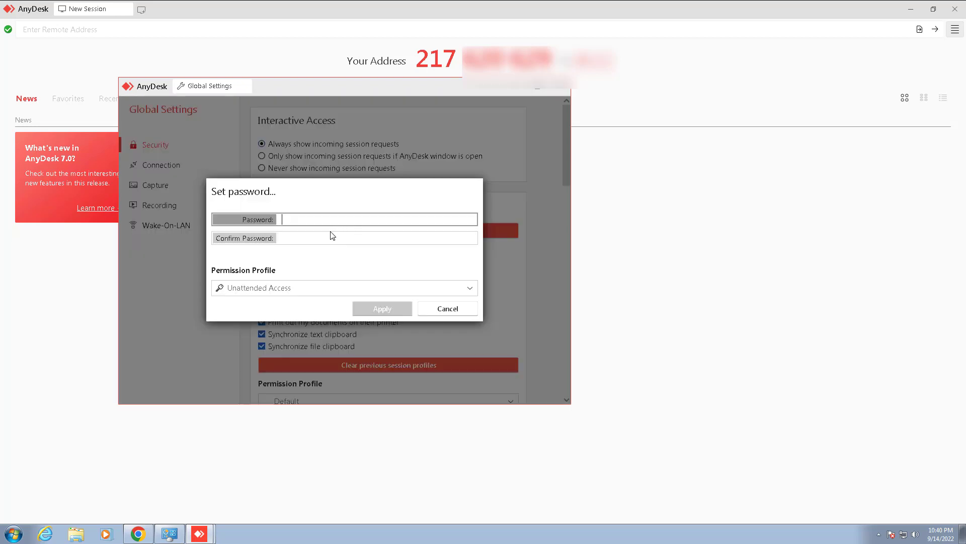
pyautogui.write('•••••')
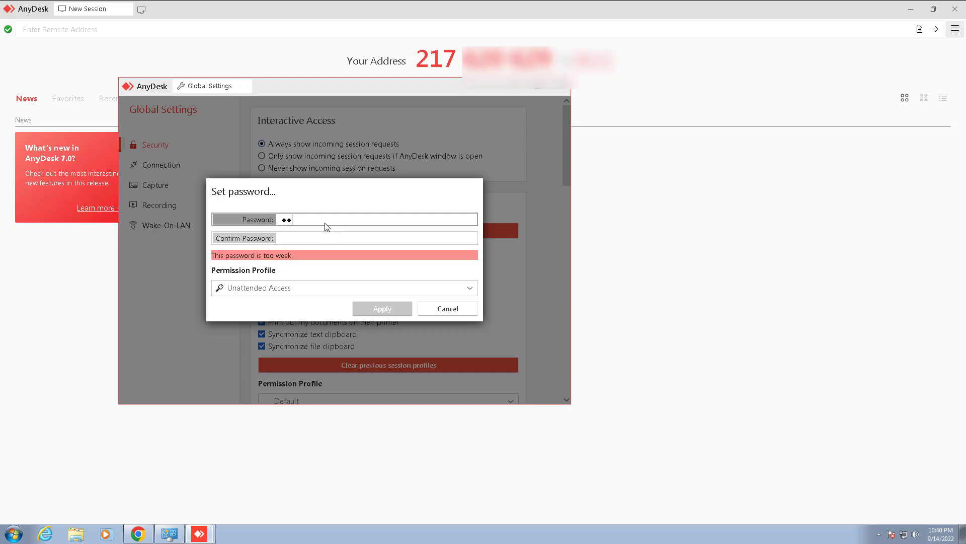
pyautogui.write('•••••••')
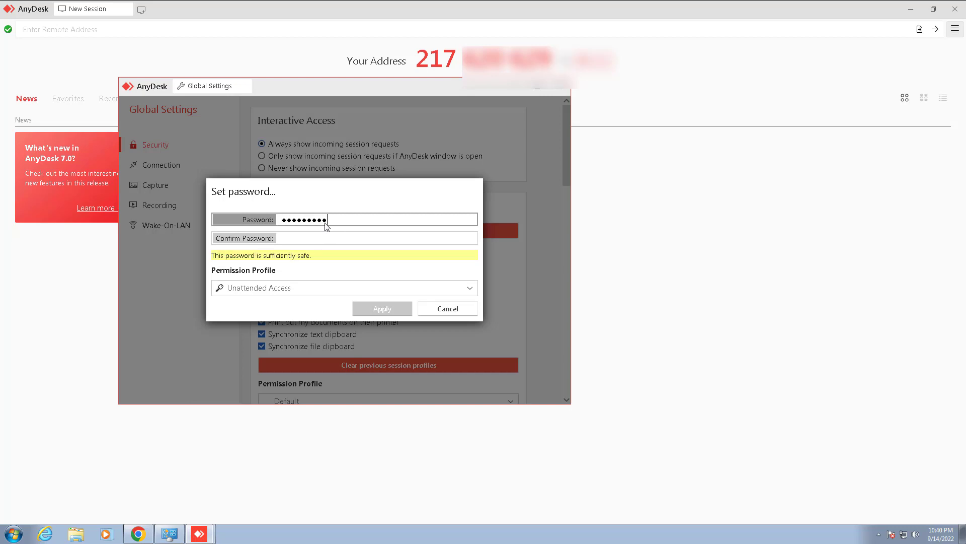
pyautogui.press('Tab')
pyautogui.write('••••••')
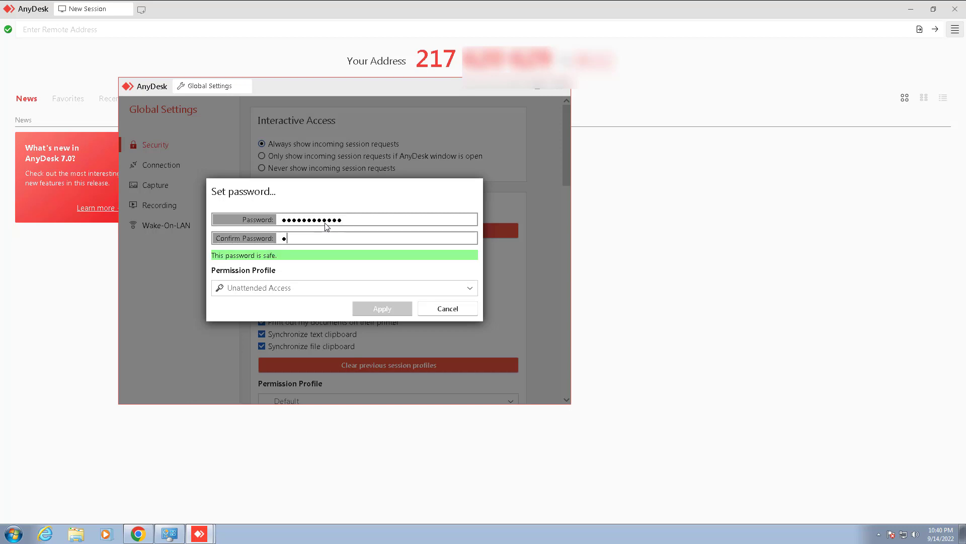
pyautogui.write('••••••')
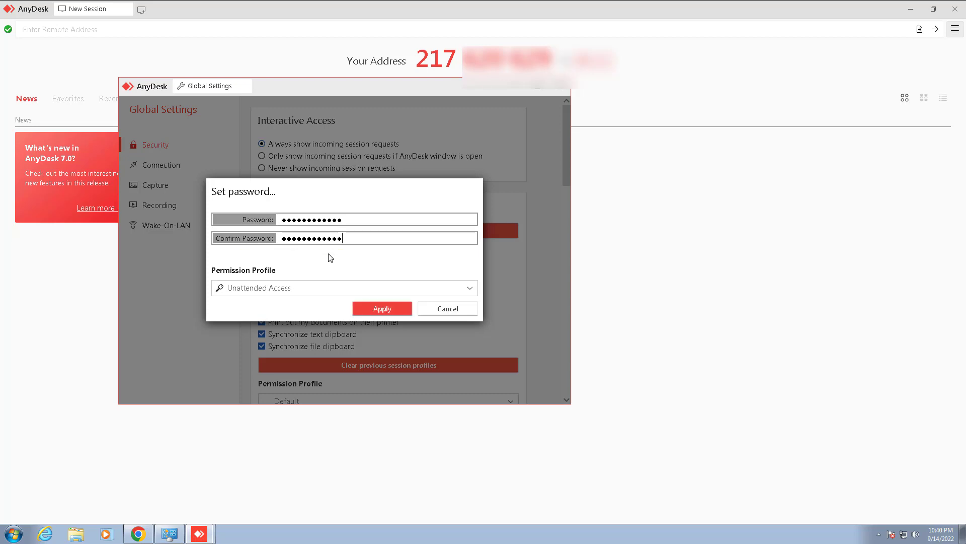
# Apply the password with the Unattended Access permission profile, then close Global Settings and minimize the AnyDesk window.
pyautogui.click(290, 289)
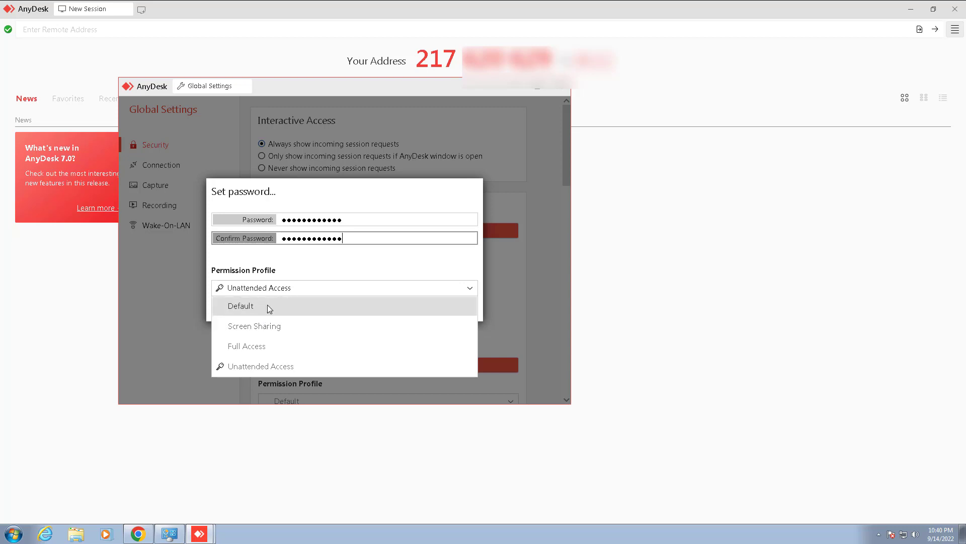
pyautogui.click(275, 367)
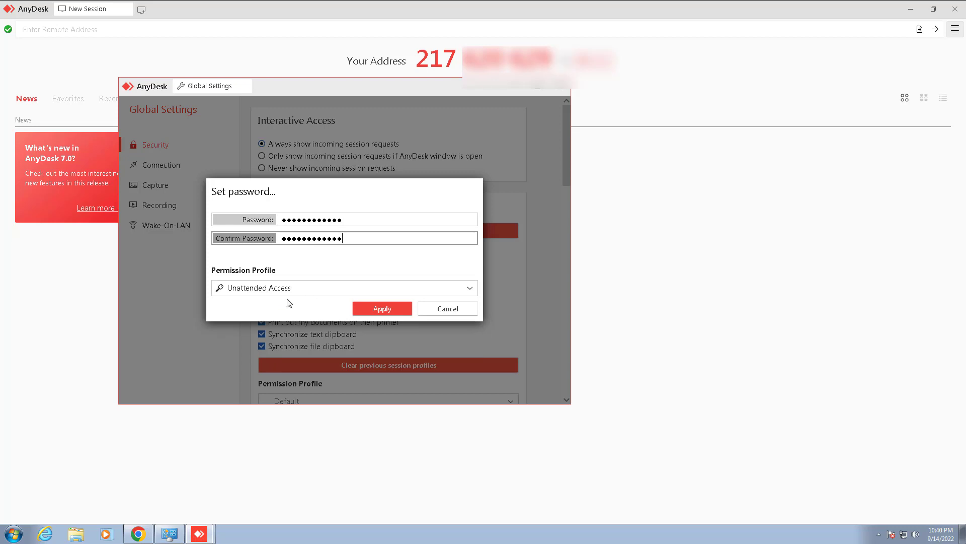
pyautogui.click(381, 313)
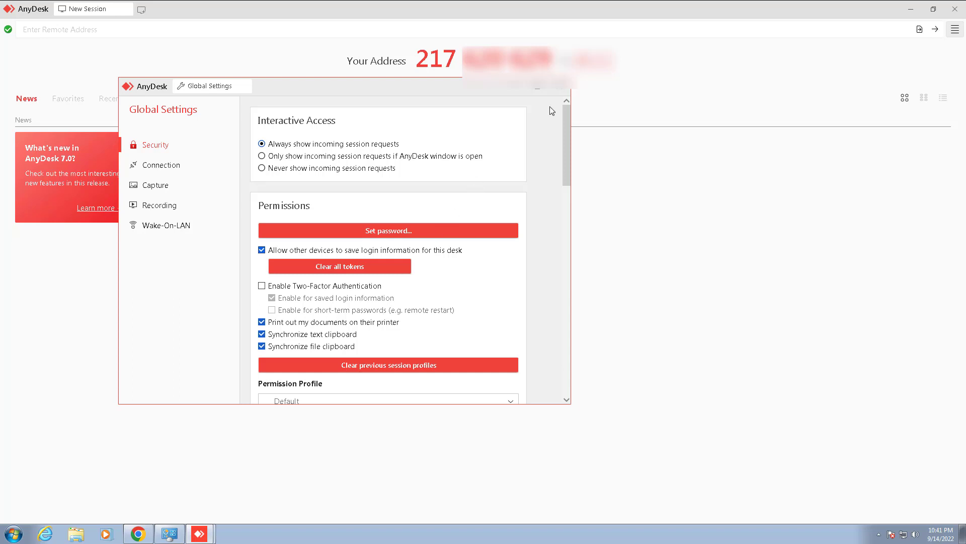
pyautogui.click(564, 89)
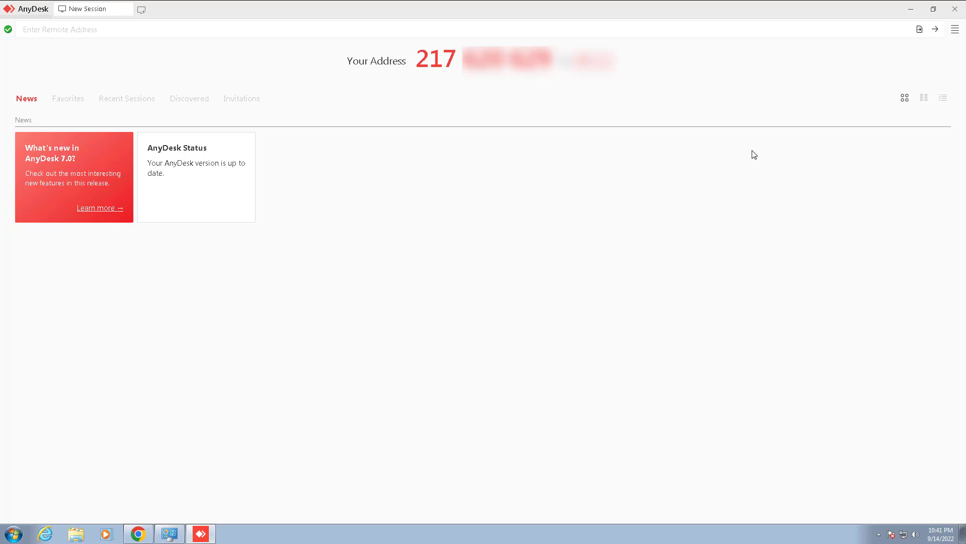
pyautogui.click(911, 13)
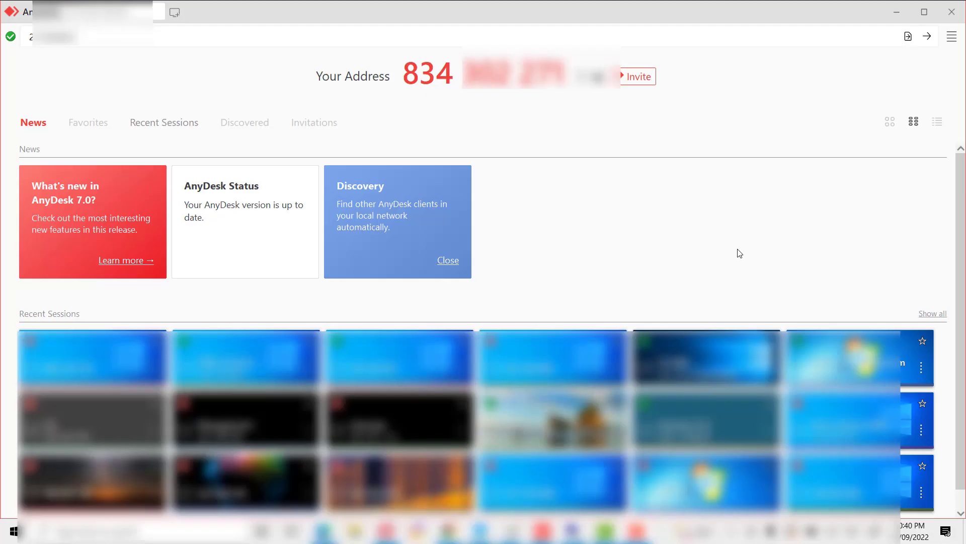
# From AnyDesk on the other computer, connect to the entered remote address and authorize the session with the AnyDesk password.
pyautogui.click(928, 36)
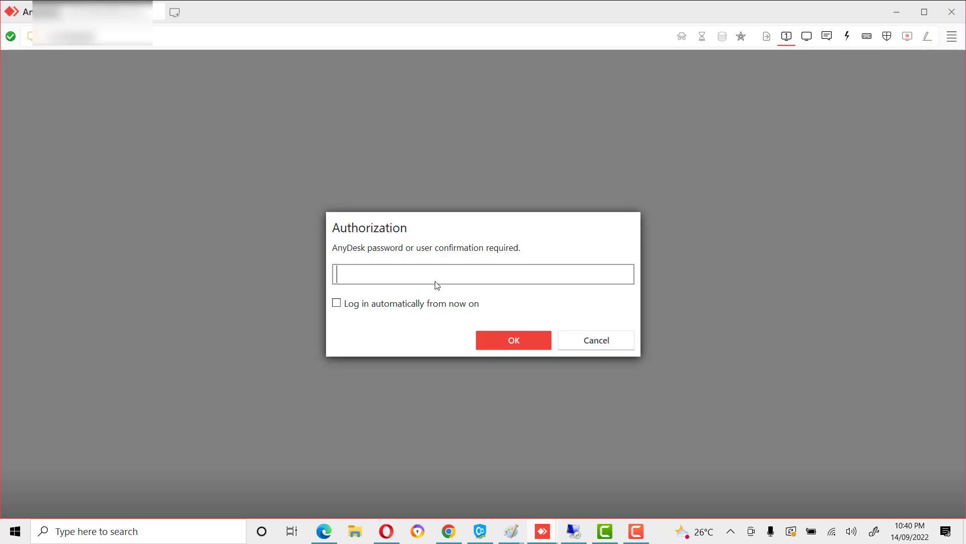
pyautogui.write('••••••••••••')
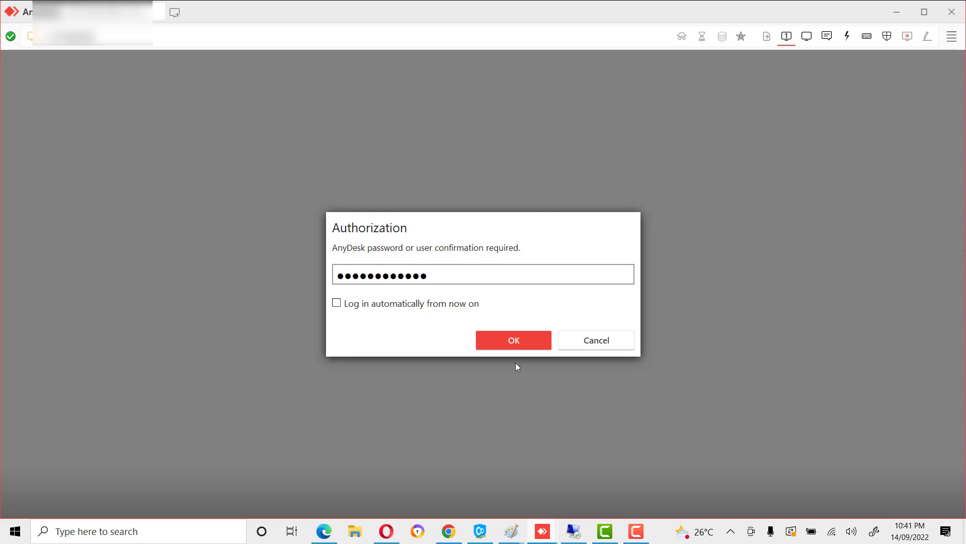
pyautogui.click(514, 344)
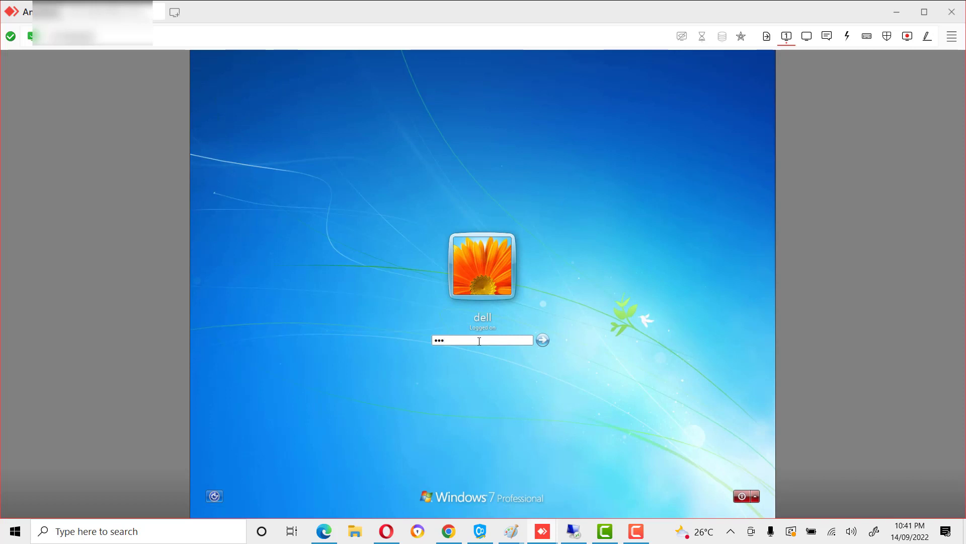
# Sign in to the remote Windows 7 account with its password, then dismiss the disconnection message and minimize the Remote Desktop Connection window.
pyautogui.press('BackSpace')
pyautogui.press('BackSpace')
pyautogui.press('BackSpace')
pyautogui.write('••••••')
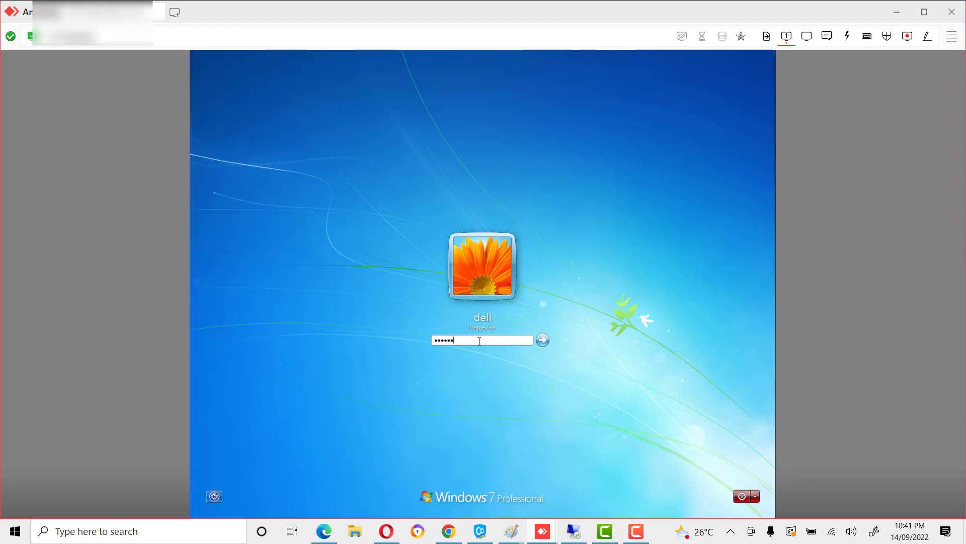
pyautogui.write('•')
pyautogui.press('Return')
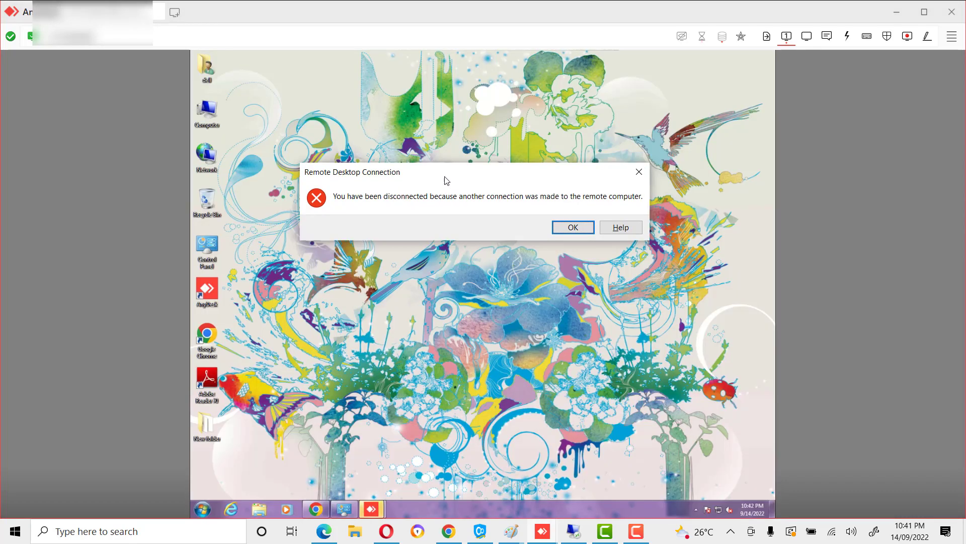
pyautogui.click(639, 172)
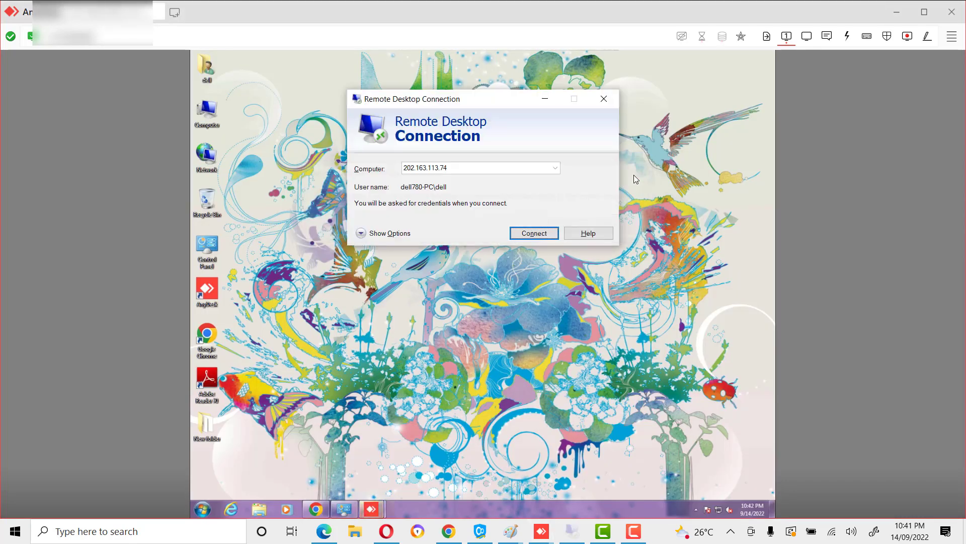
pyautogui.click(545, 98)
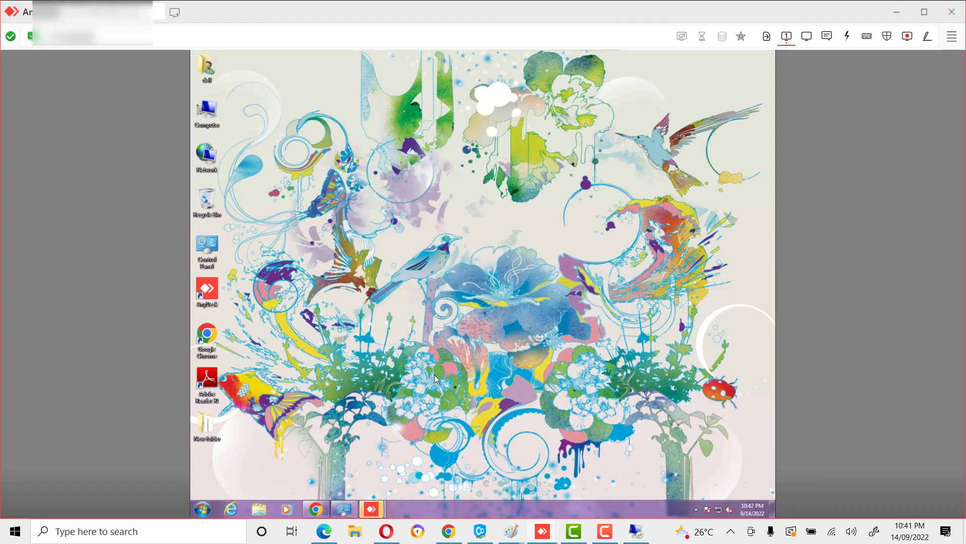